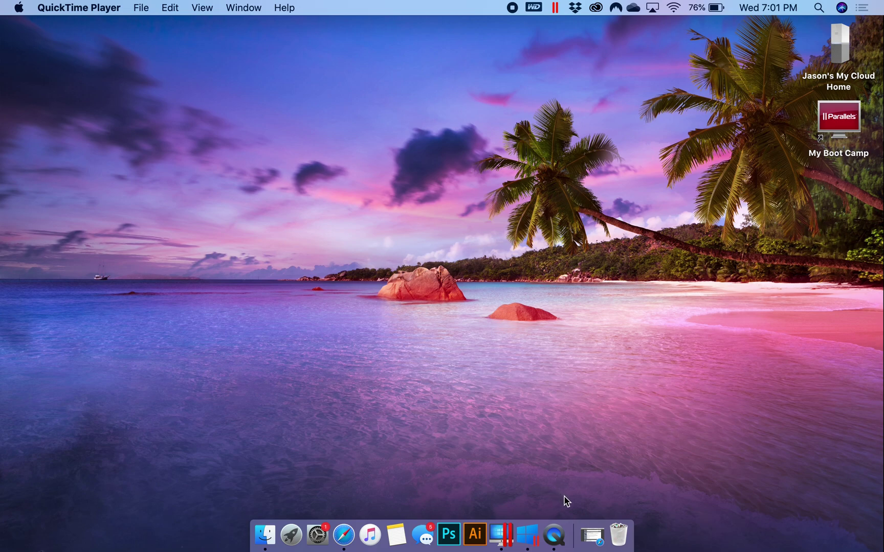
Step: Switch to the Windows desktop and copy the BLUS31159-DYNASTY-FIC save folder from the USB drive onto it as a backup
click(532, 536)
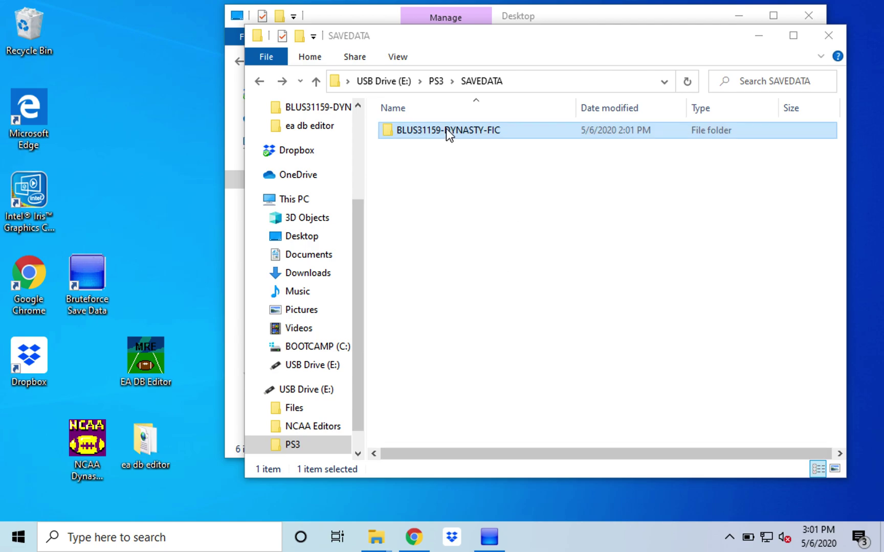
drag(446, 129, 120, 143)
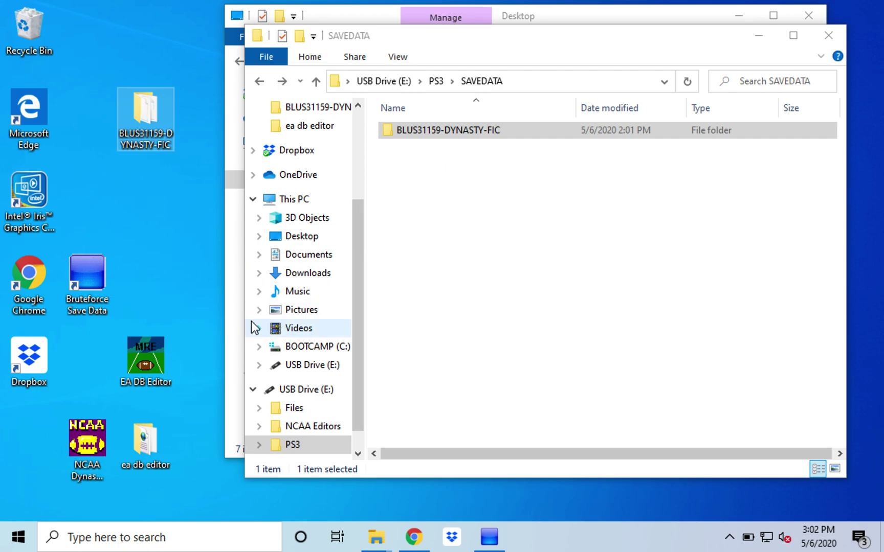
Step: Switch to Bruteforce Save Data and decrypt all files of the NCAA Football 14 save in E:\PS3
click(90, 273)
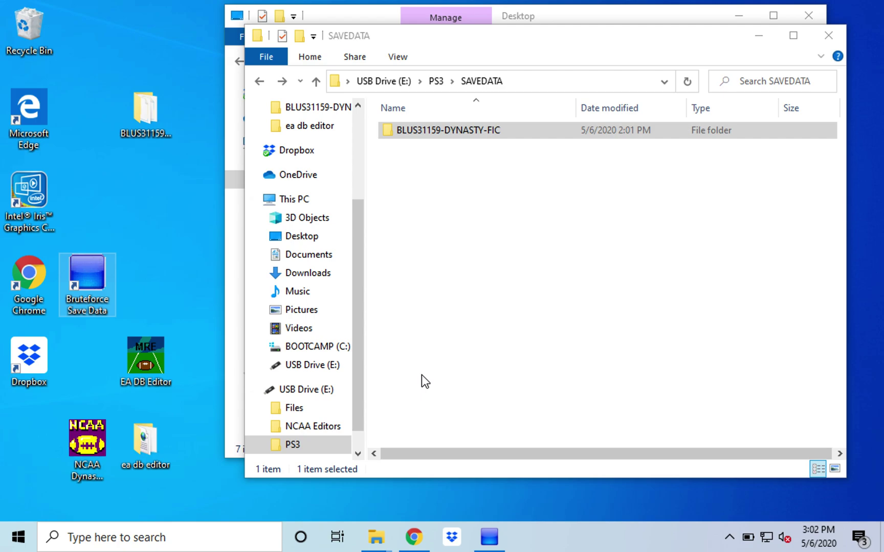
click(489, 537)
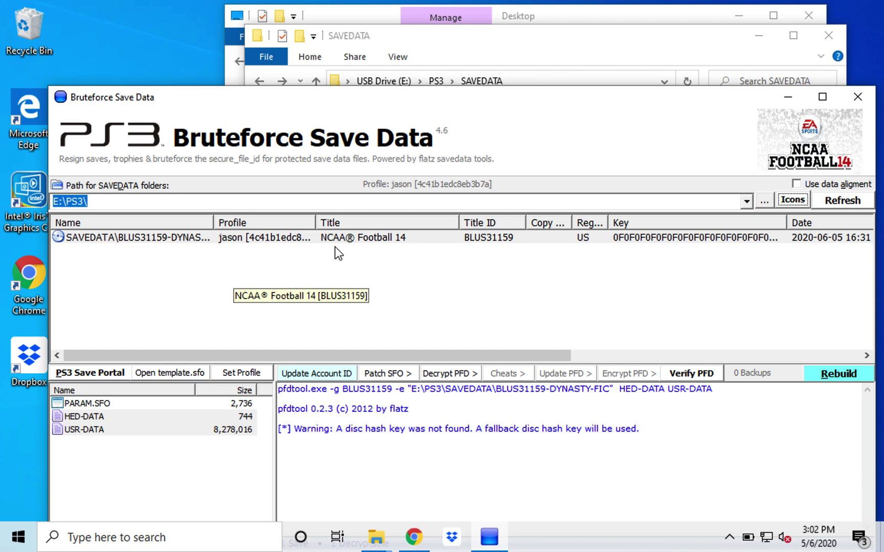
click(396, 239)
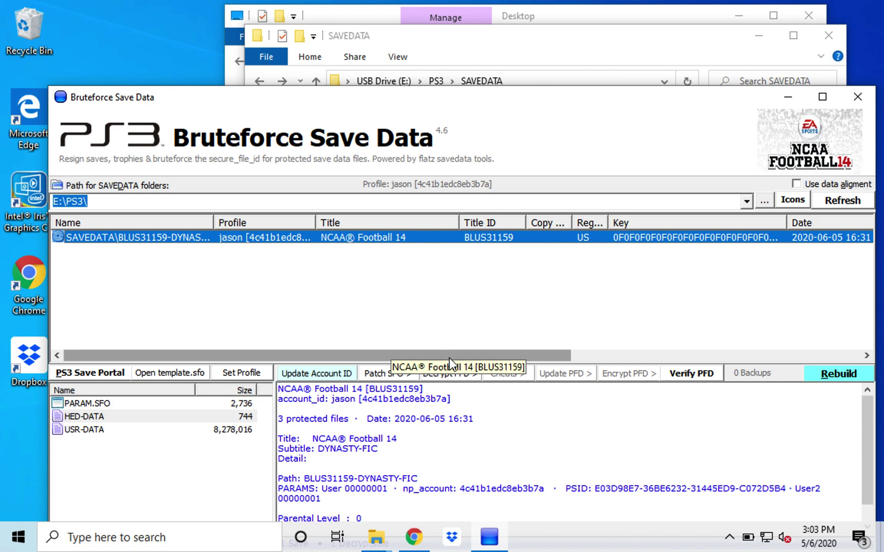
click(458, 374)
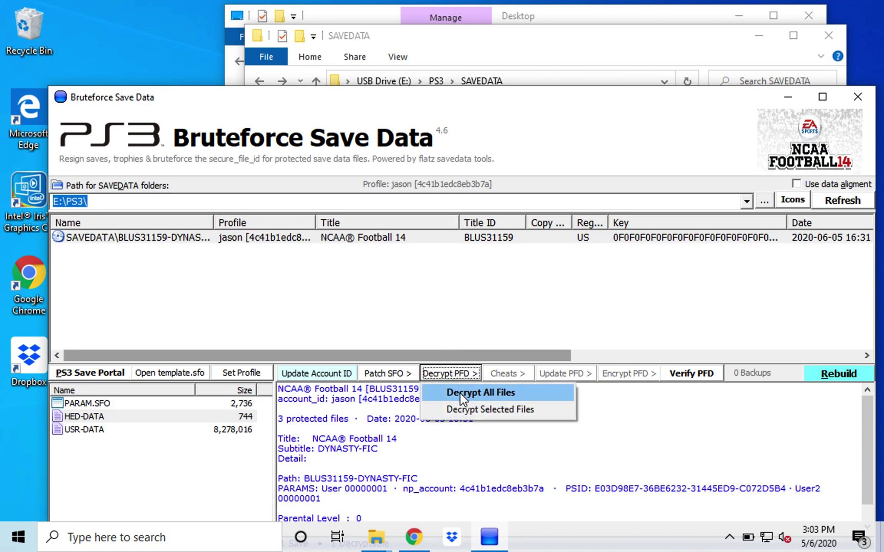
click(460, 394)
click(403, 320)
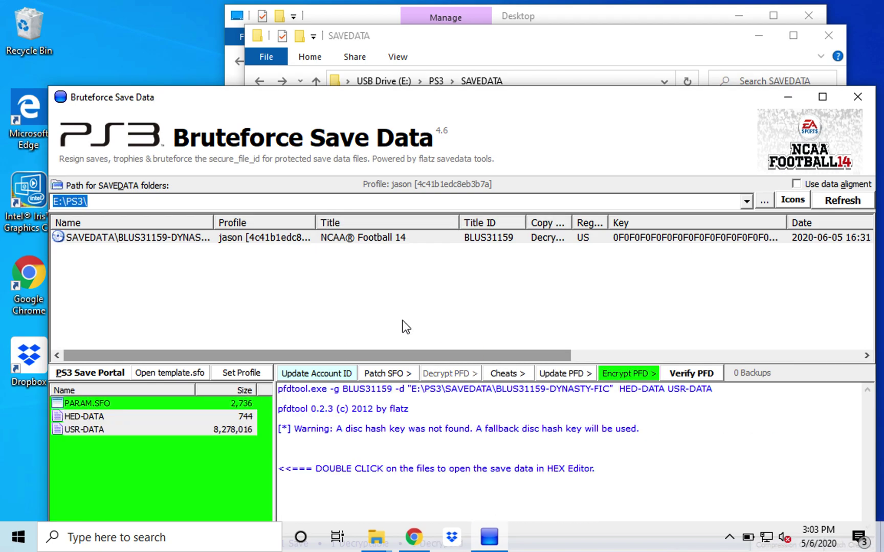
Step: Switch to File Explorer and permanently delete the ~files_decrypted_by_pfdtool text document from the USB drive's BLUS31159-DYNASTY-FIC folder
click(457, 39)
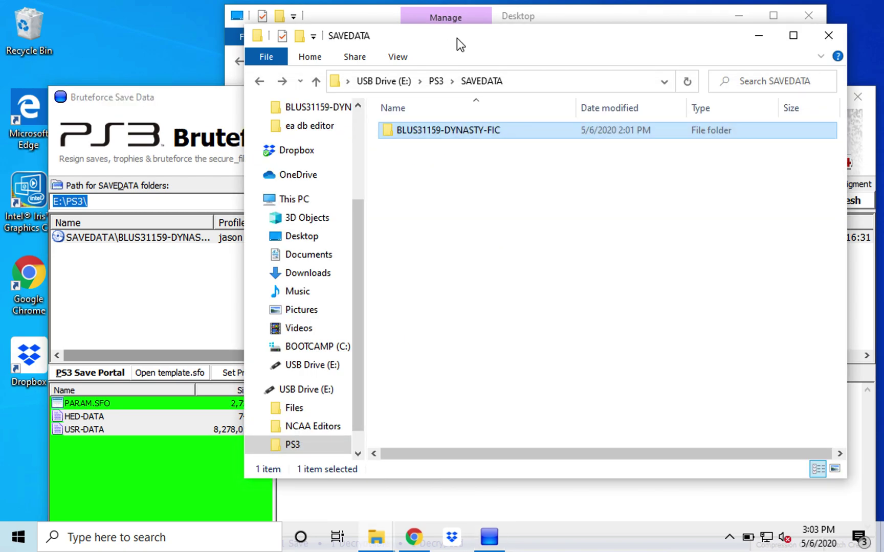
double_click(438, 129)
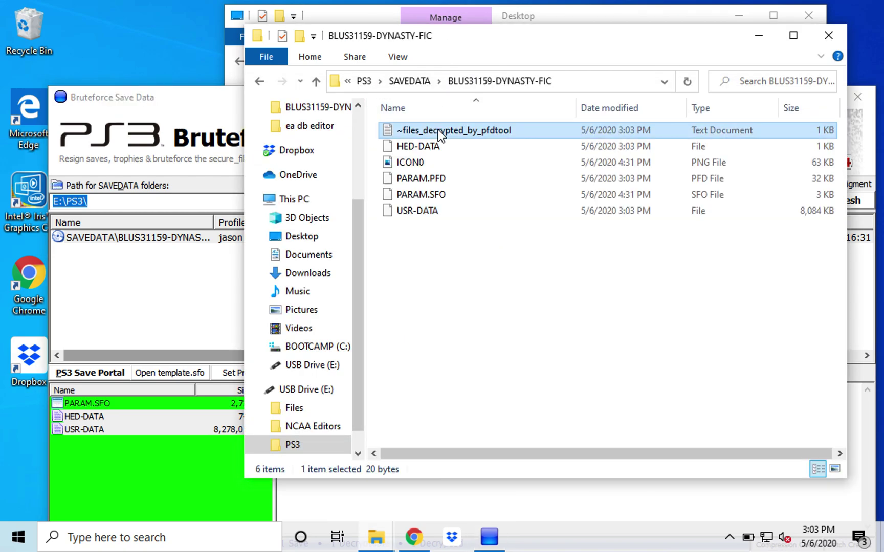
right_click(438, 129)
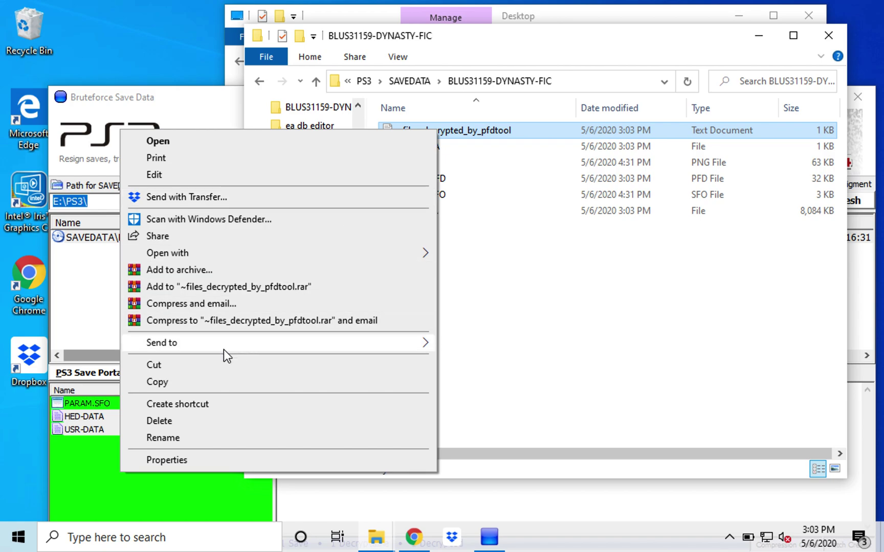
click(216, 418)
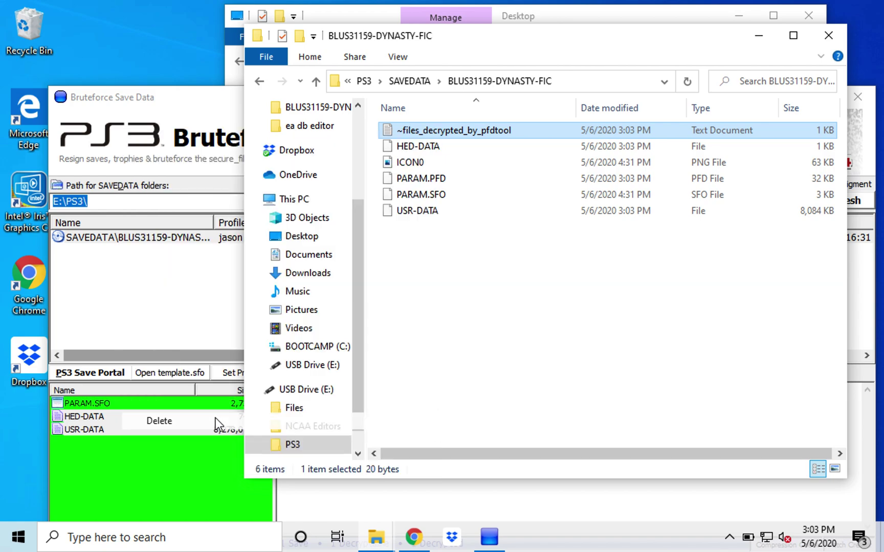
click(497, 328)
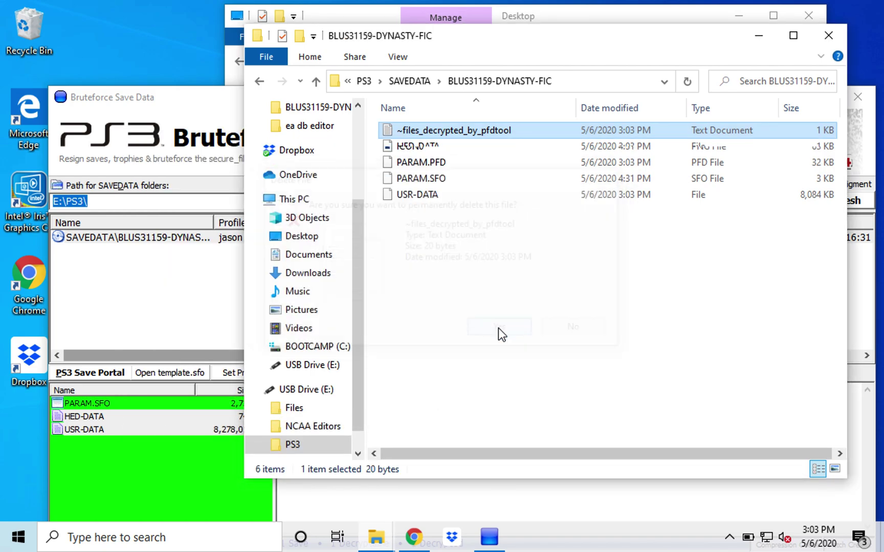
Step: Rename the USR-DATA file in the save folder as USR-DATA.MC02
click(426, 195)
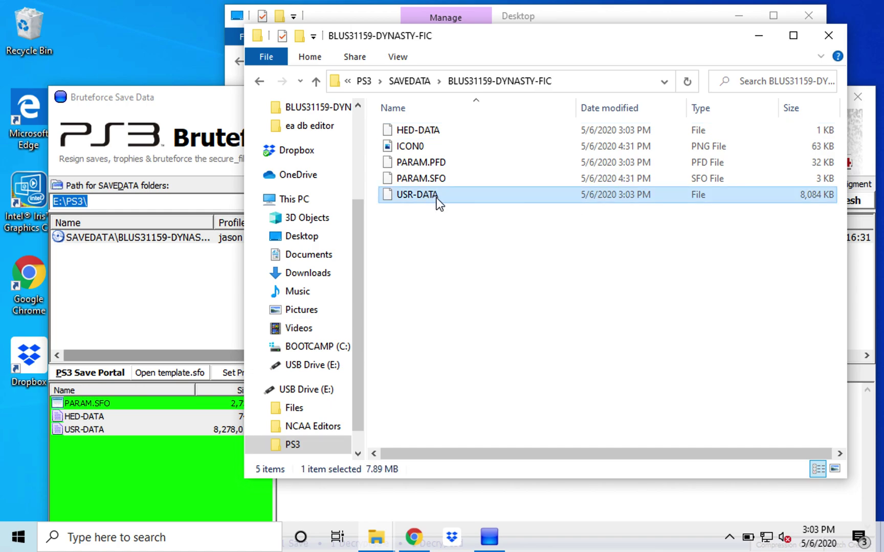
click(437, 197)
click(447, 201)
text(.)
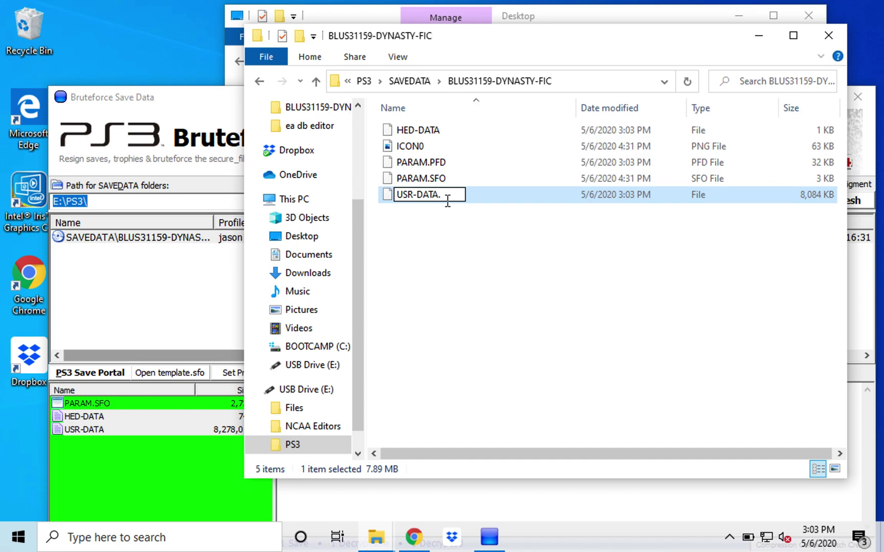
text(MC02)
key(Return)
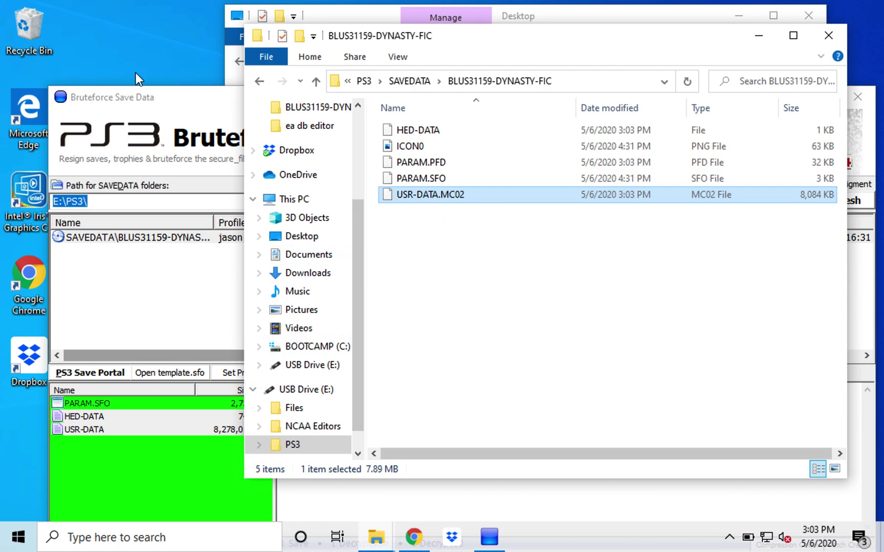
Step: Launch the NCAA Dynasty Editor from the desktop and open USR-DATA.MC02 from the BLUS31159-DYNASTY-FIC folder
drag(143, 96, 294, 53)
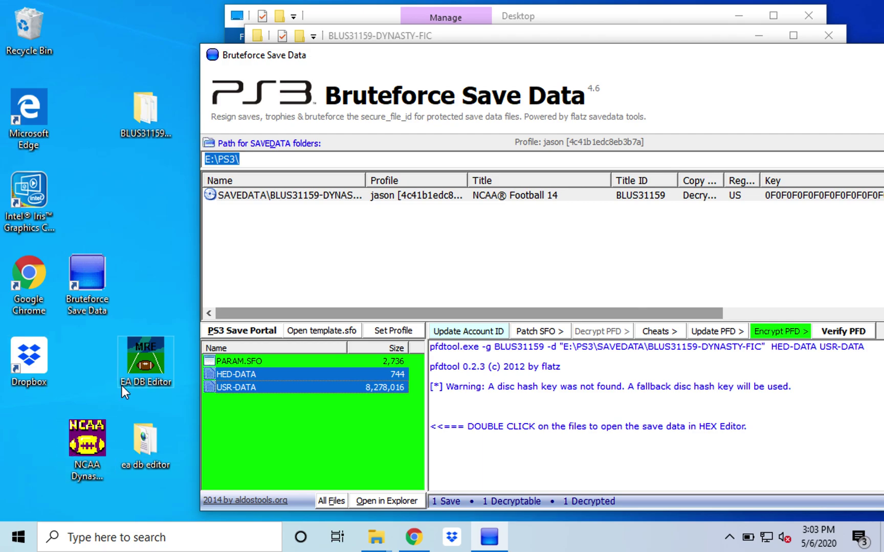
double_click(93, 438)
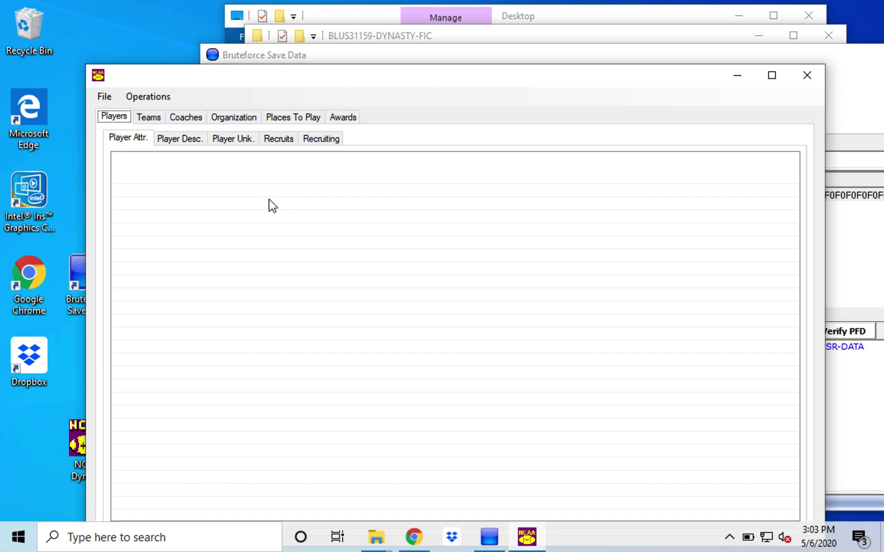
click(104, 95)
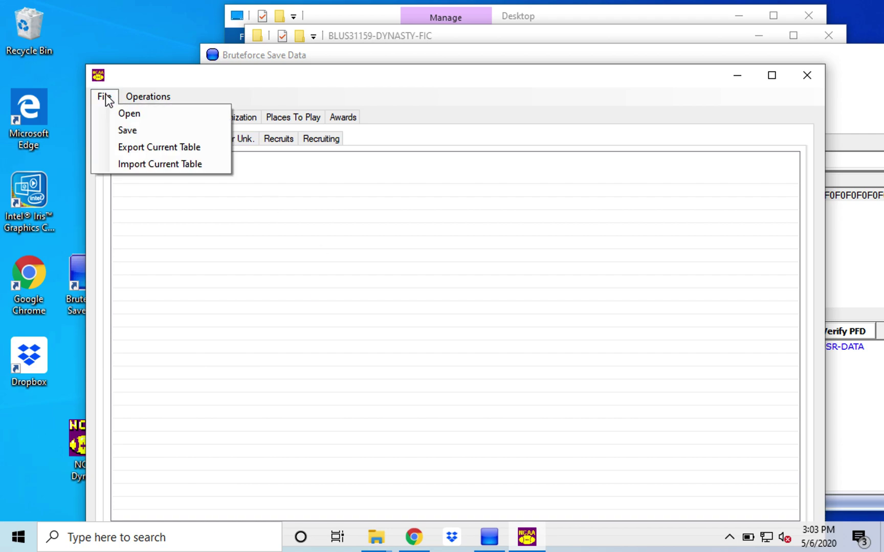
click(121, 114)
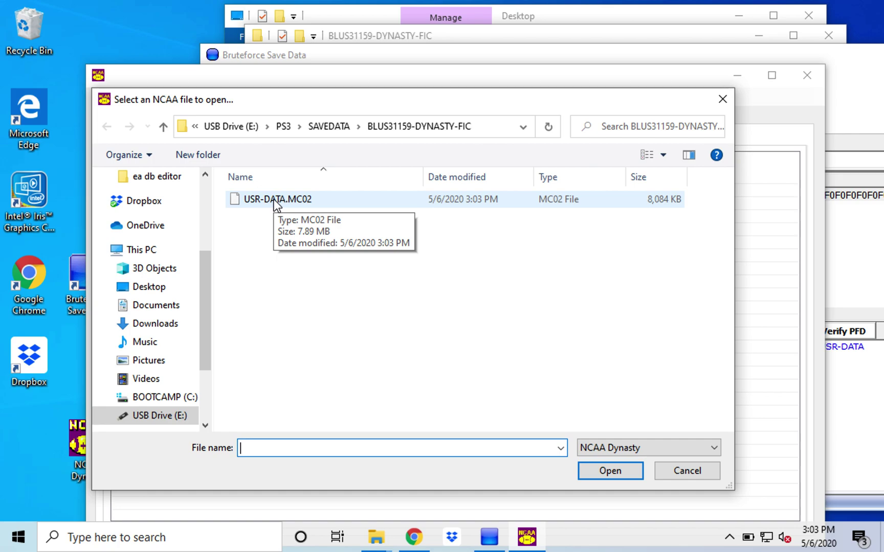
click(277, 201)
click(625, 472)
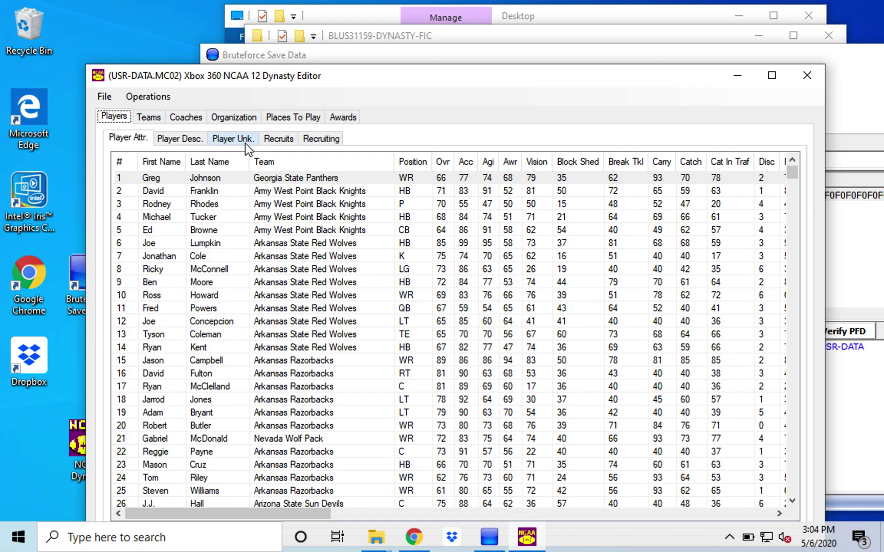
Step: Export the player attributes table as a CSV file named players in the save folder
click(105, 96)
click(118, 143)
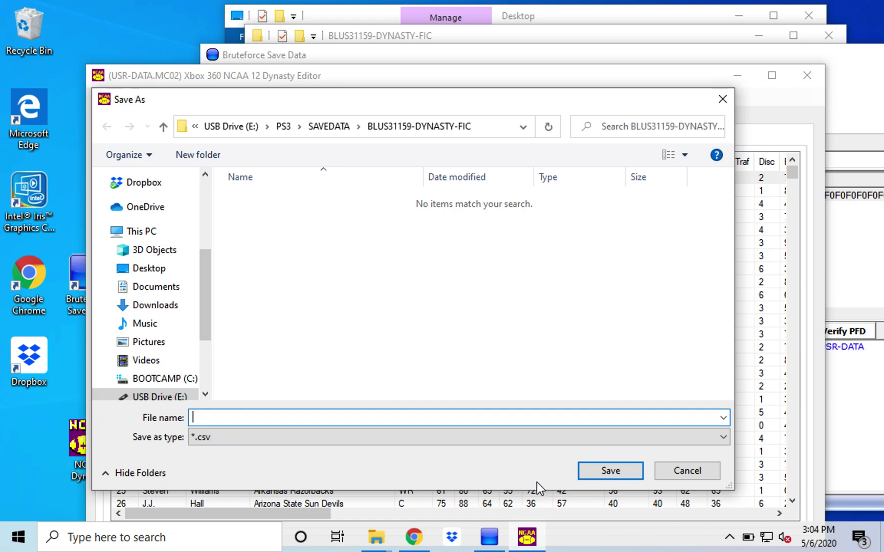
text(players)
key(Return)
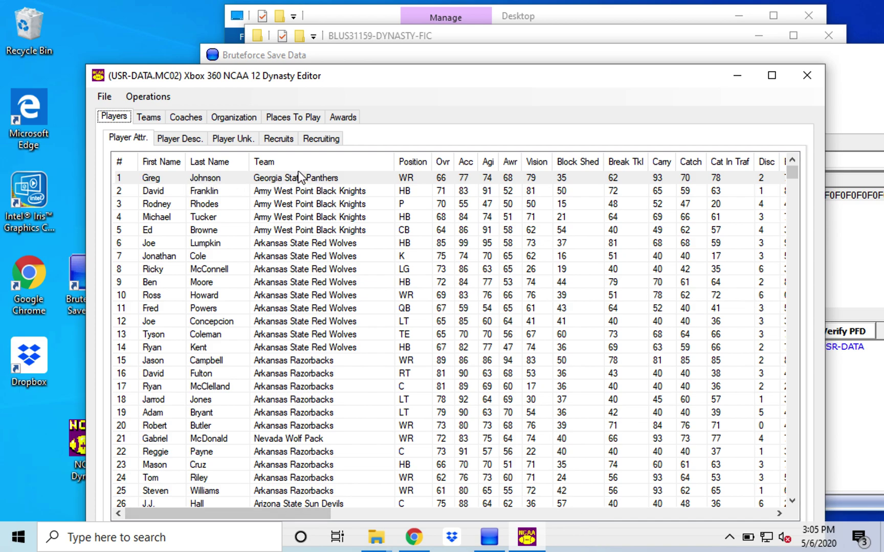
Step: Show the Recruits table and export it as a CSV file named recruits in the save folder
click(278, 140)
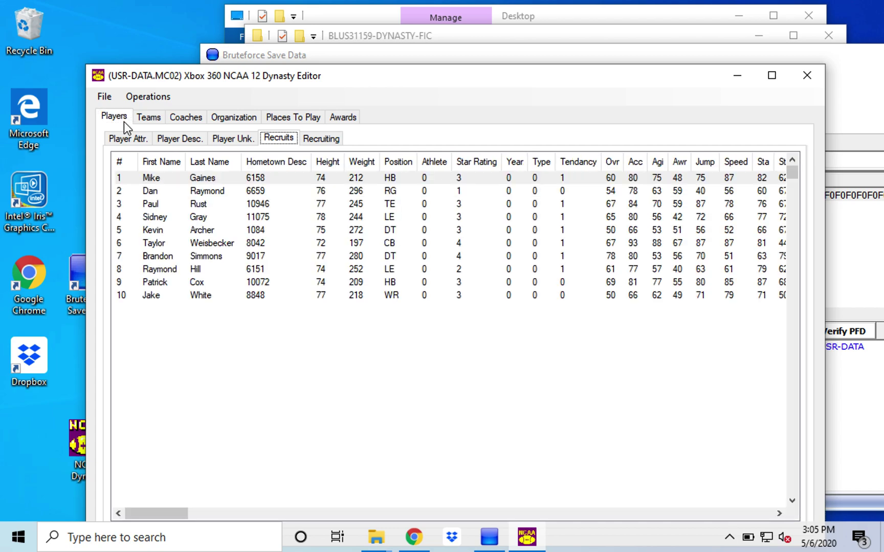
click(104, 97)
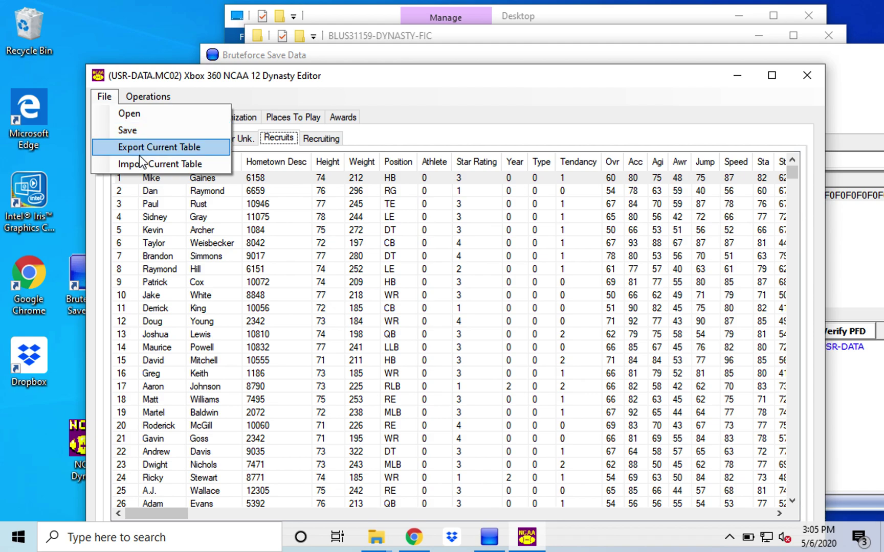
click(135, 134)
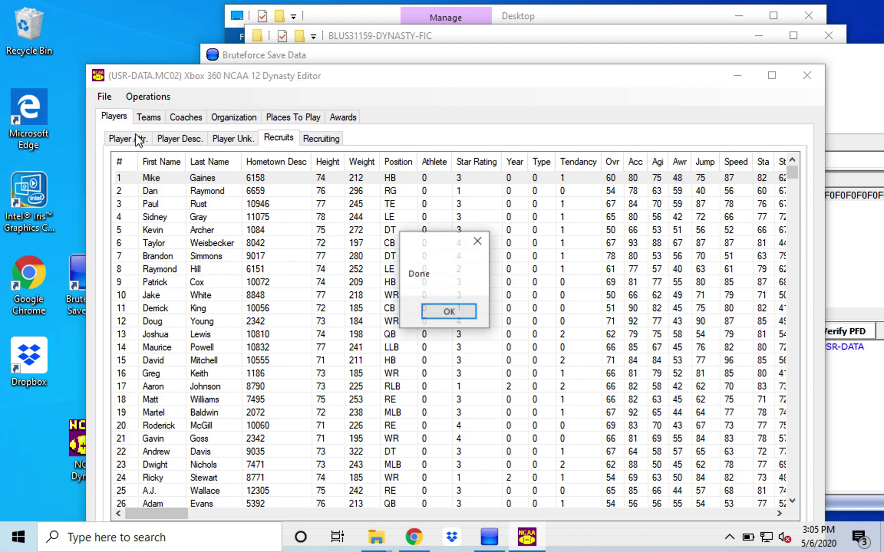
click(431, 312)
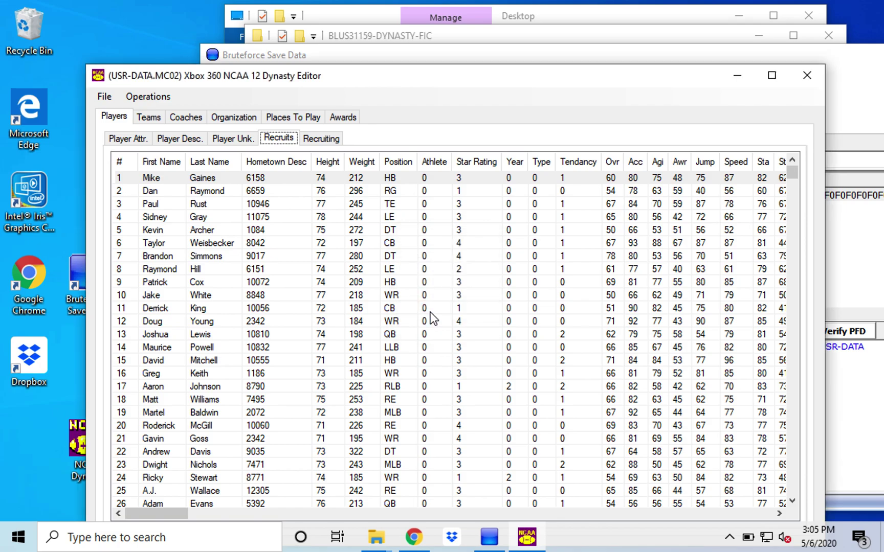
click(102, 98)
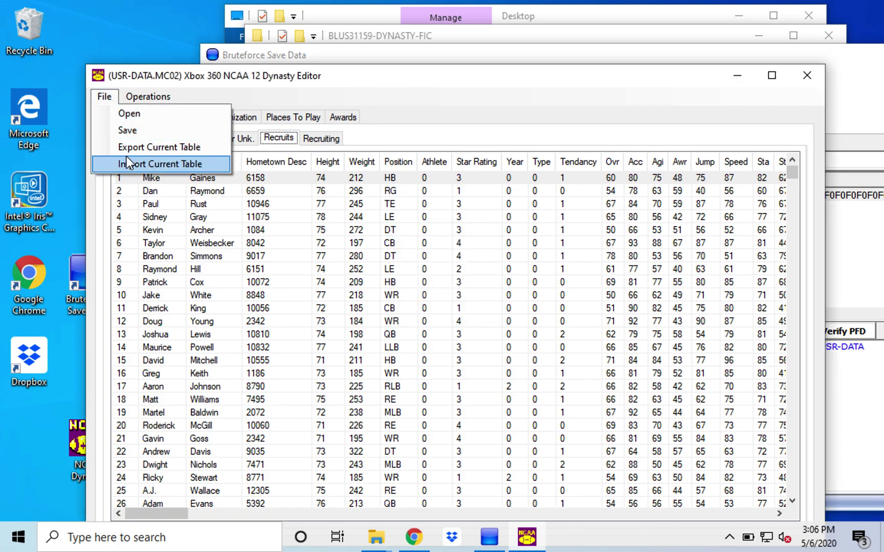
click(124, 148)
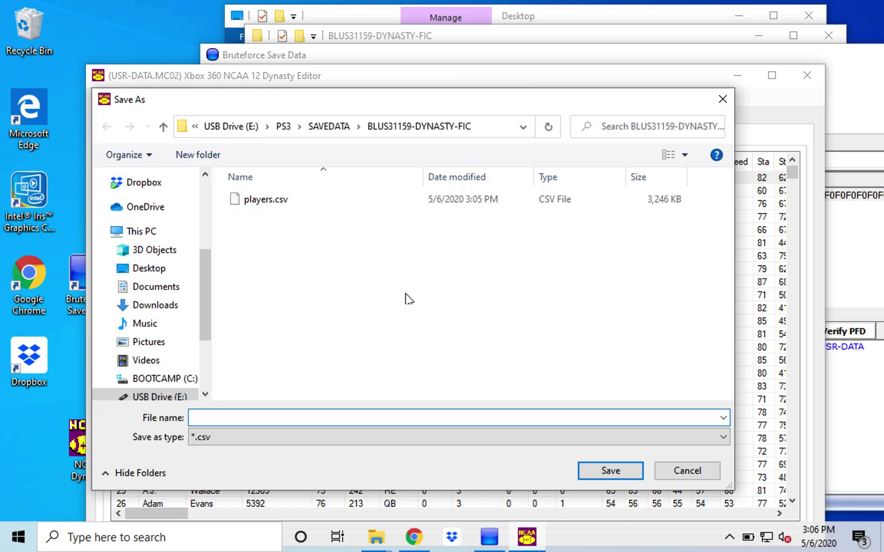
text(recruits)
key(Return)
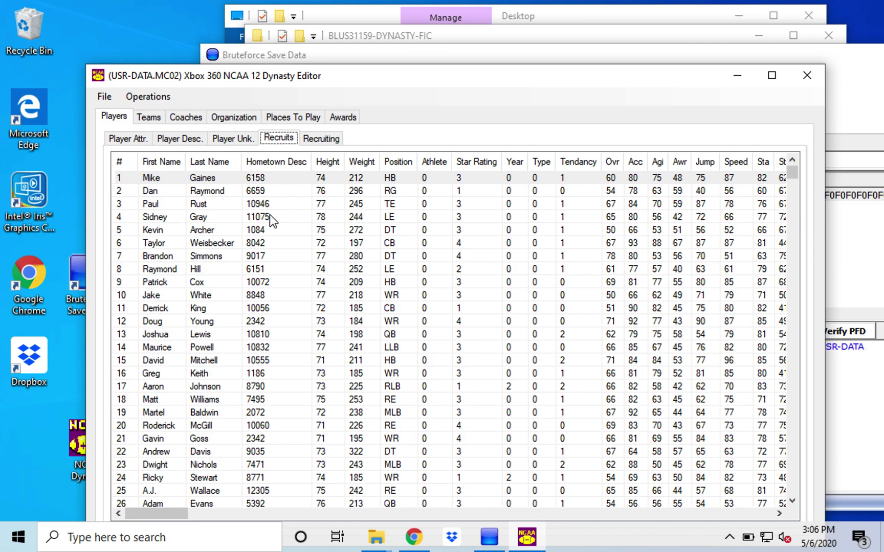
Step: Replace the last name of the first recruit in the Recruits table with a new one
double_click(204, 177)
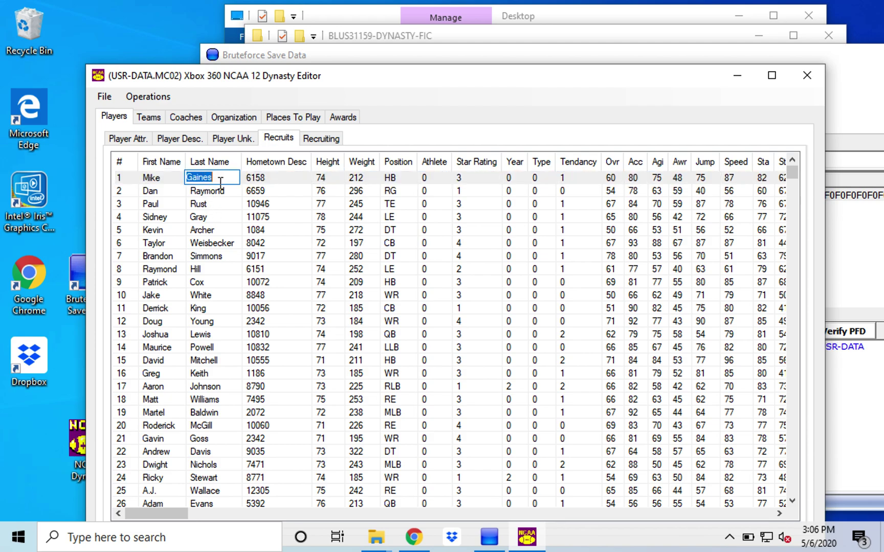
text(Haynes)
key(Tab)
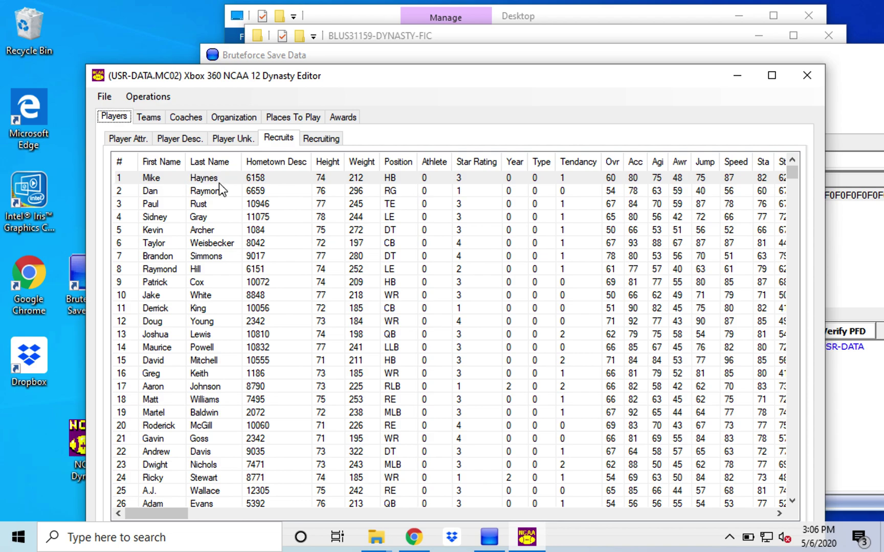
Step: Save the edited dynasty file and minimize the dynasty editor
click(105, 97)
click(412, 81)
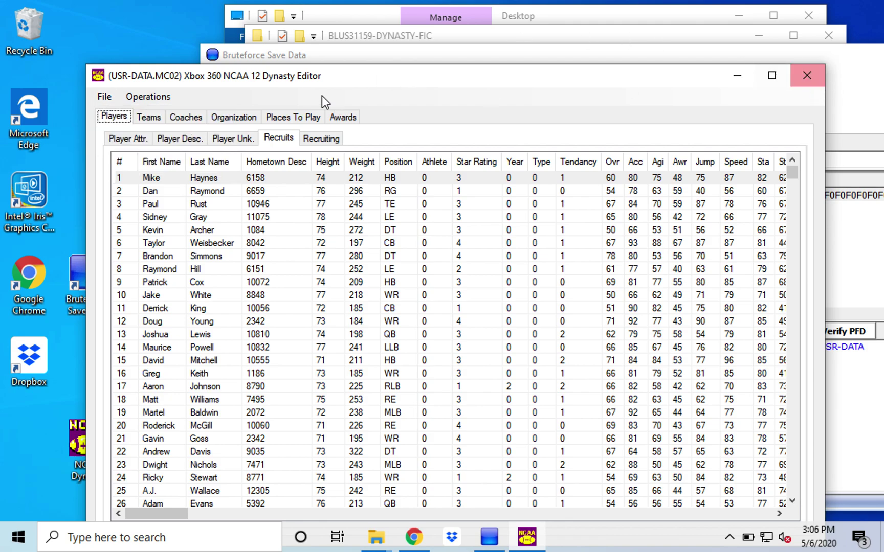
click(104, 96)
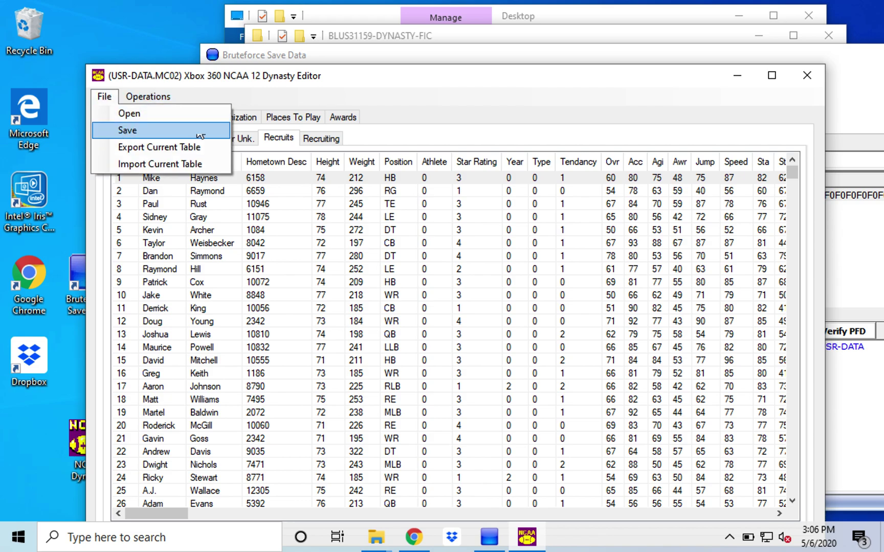
click(133, 133)
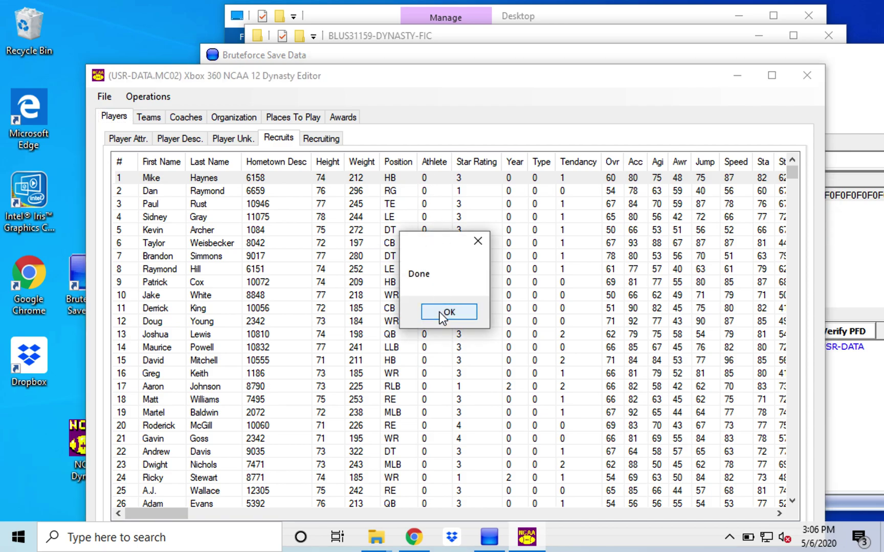
click(444, 310)
click(736, 78)
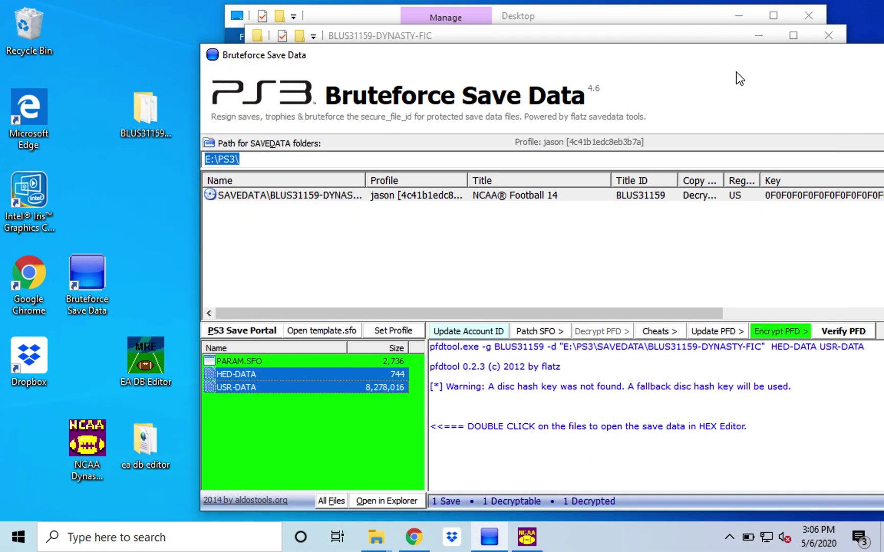
Step: In File Explorer, copy players.csv and recruits.csv from the BLUS31159-DYNASTY-FIC folder to the desktop, and permanently delete them from the save folder
click(683, 39)
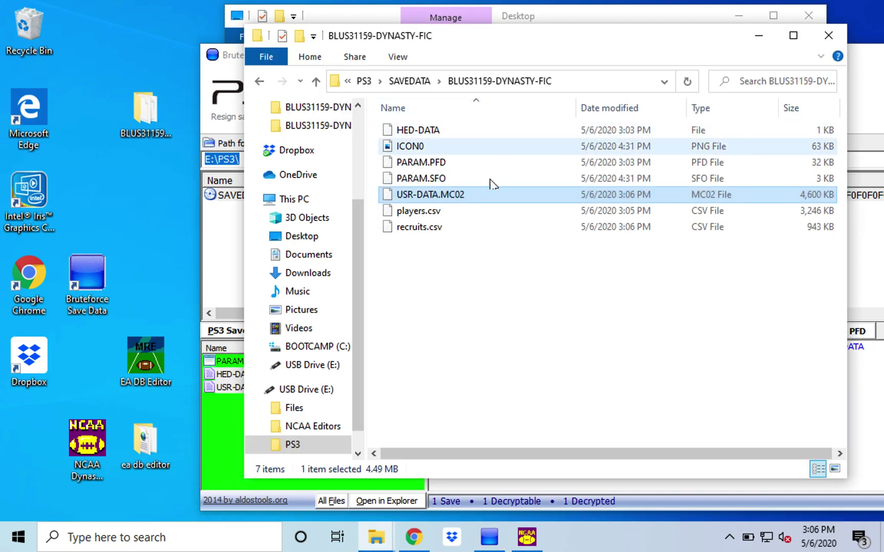
drag(445, 246, 152, 223)
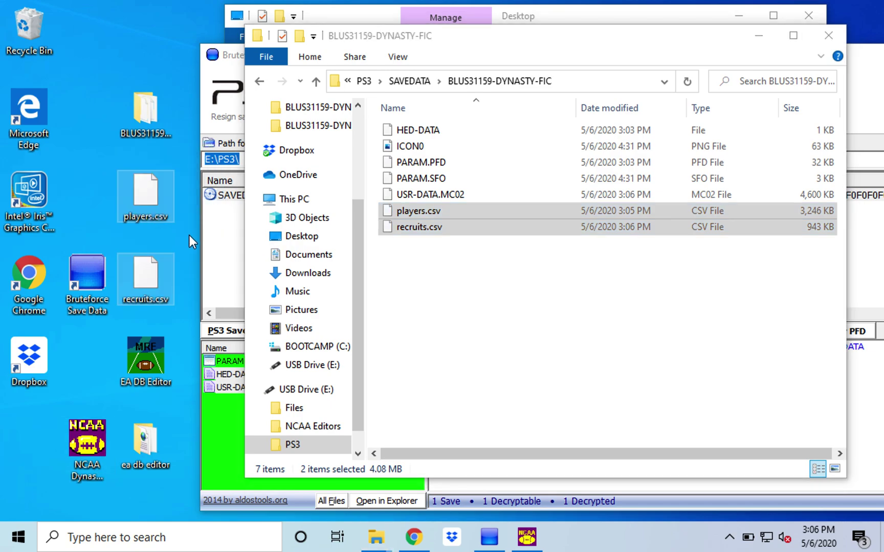
click(470, 263)
drag(445, 251, 411, 211)
right_click(411, 211)
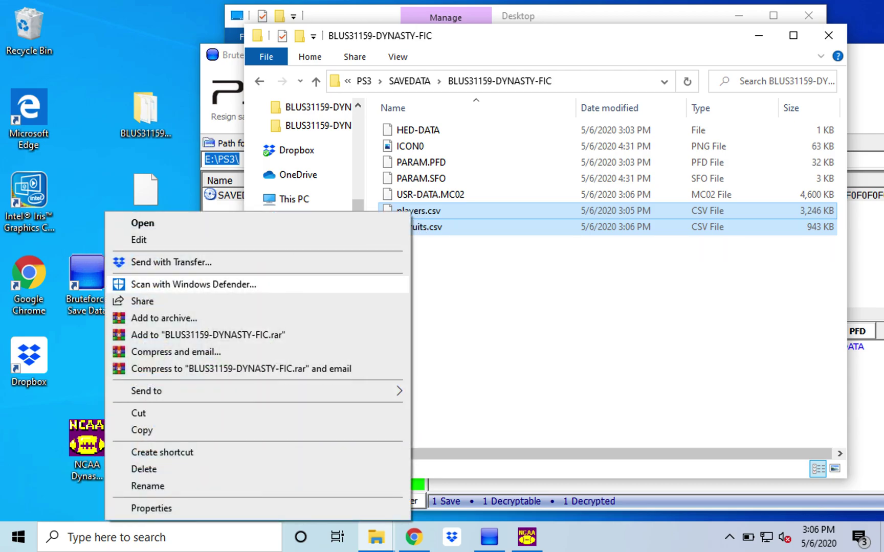
click(192, 473)
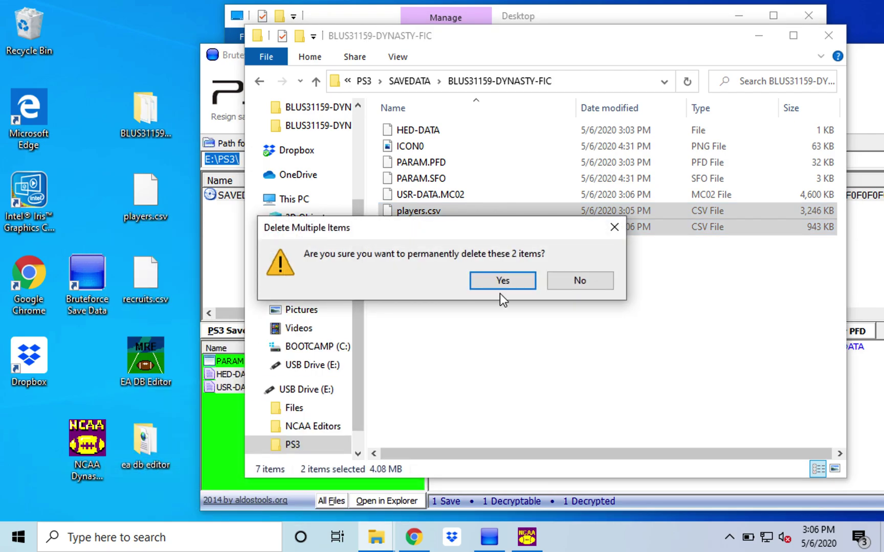
click(511, 280)
Step: Rename USR-DATA.MC02 in the save folder to USR-DATA by removing its extension, accepting the extension change
click(448, 195)
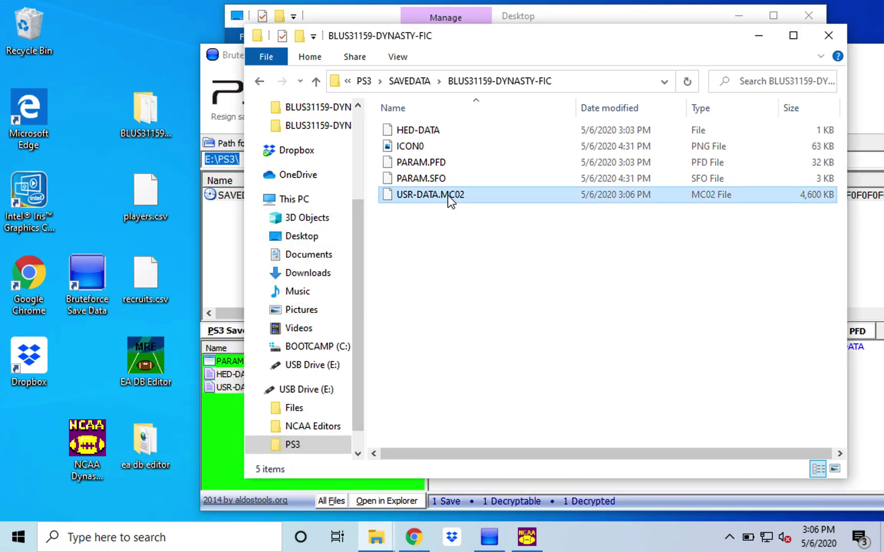
click(459, 198)
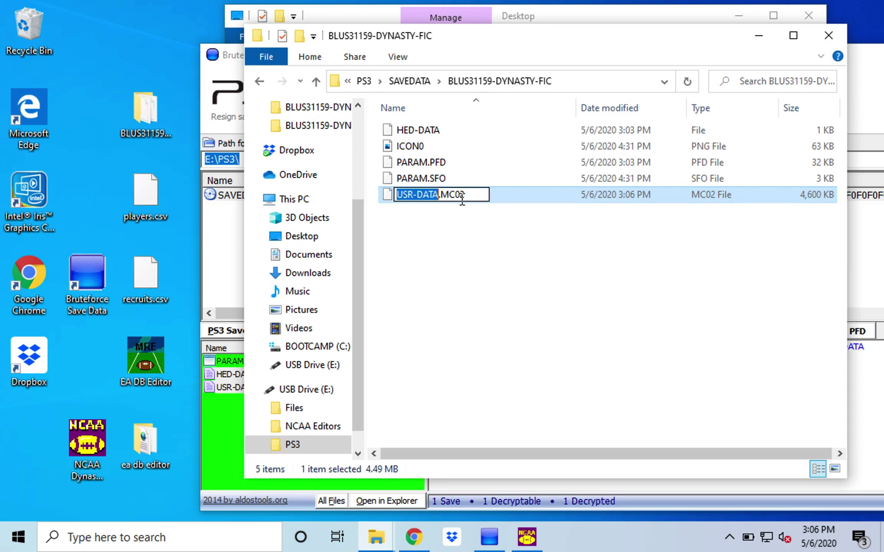
click(471, 199)
key(BackSpace)
key(BackSpace)
key(BackSpace)
key(BackSpace)
key(BackSpace)
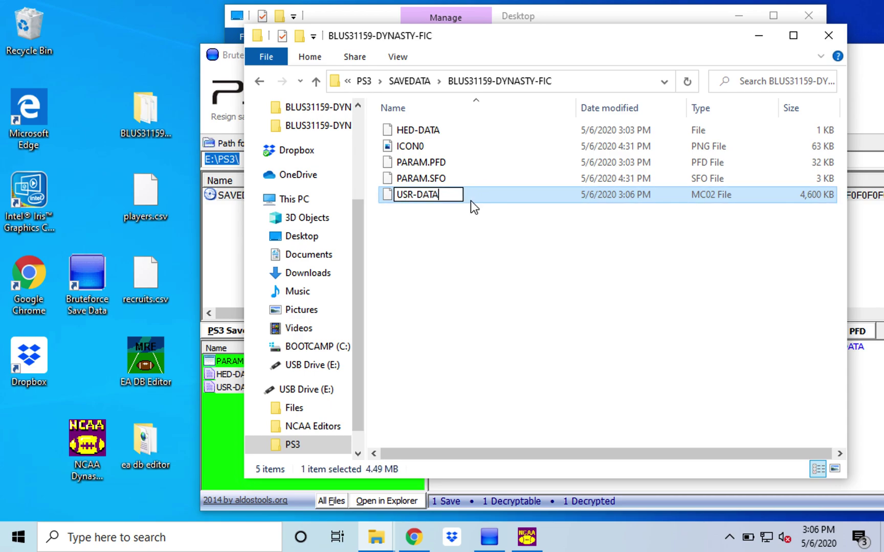
key(Return)
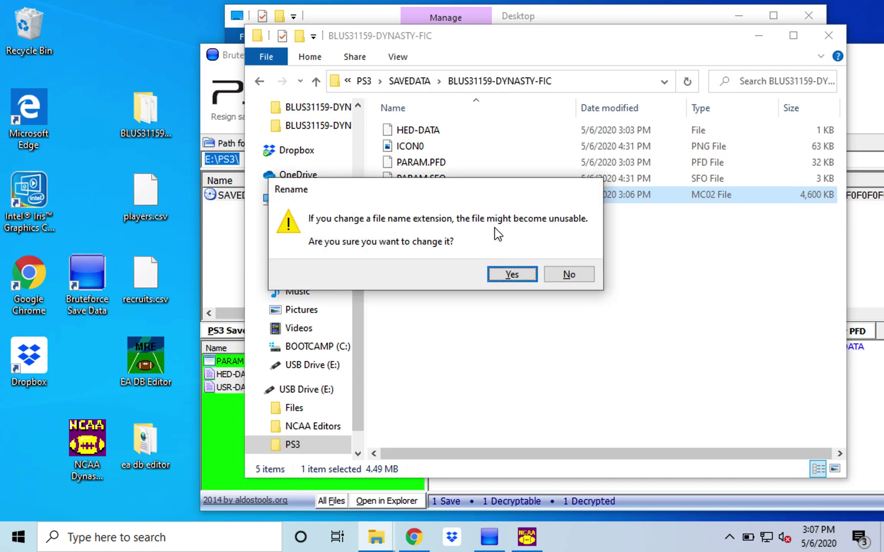
click(507, 275)
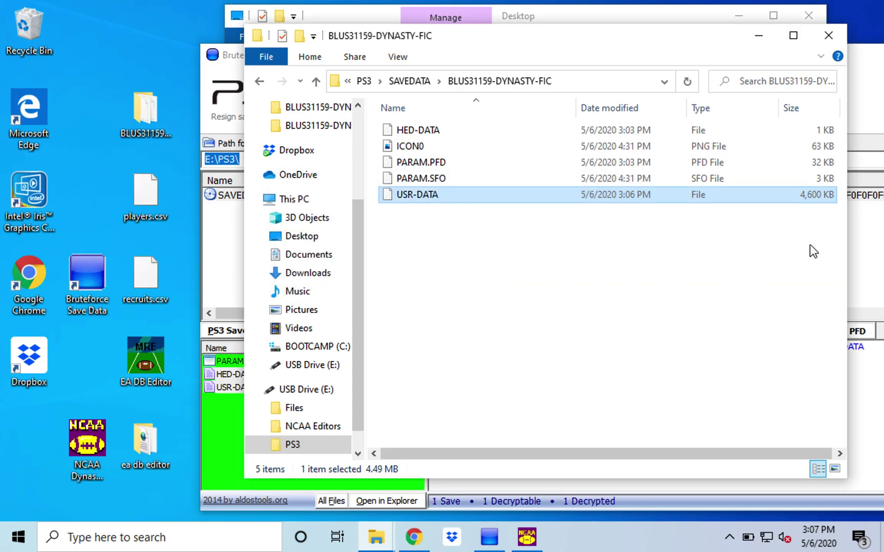
Step: Switch to Bruteforce Save Data and encrypt the decrypted files of the NCAA Football 14 dynasty save
click(866, 113)
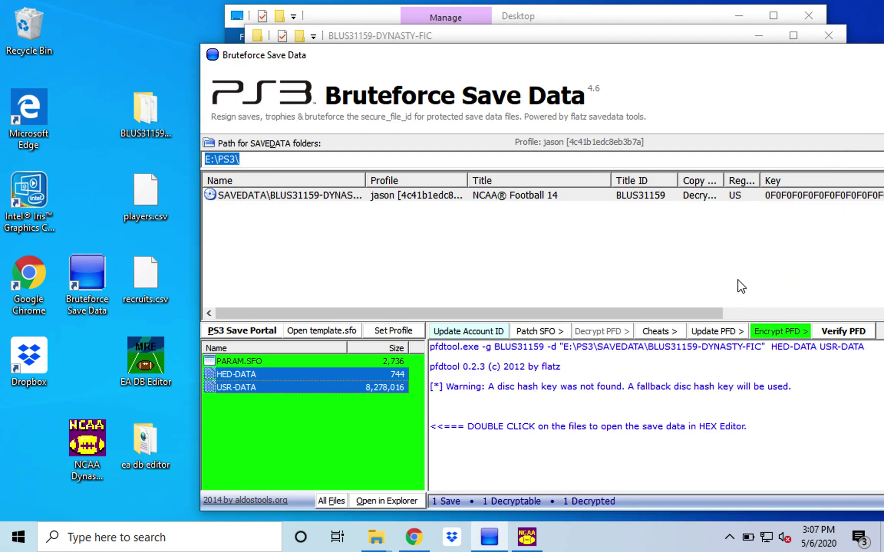
click(767, 331)
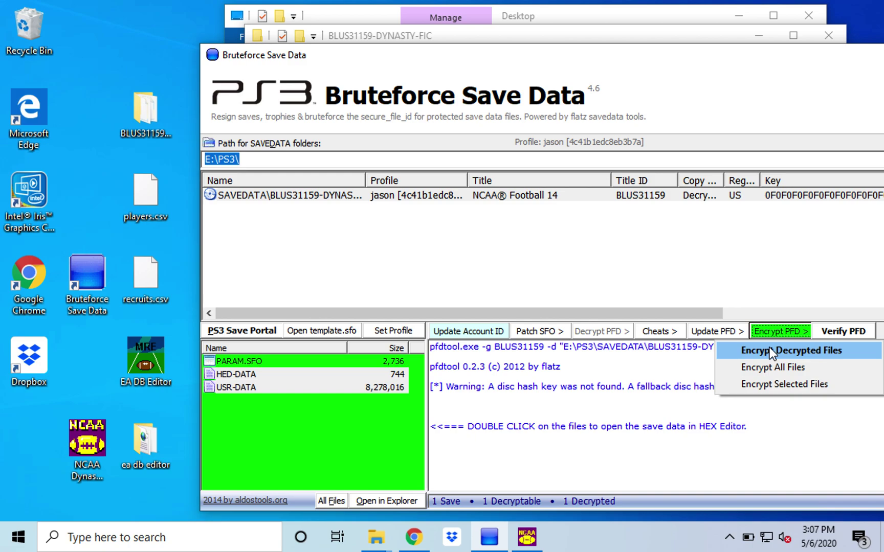
click(769, 350)
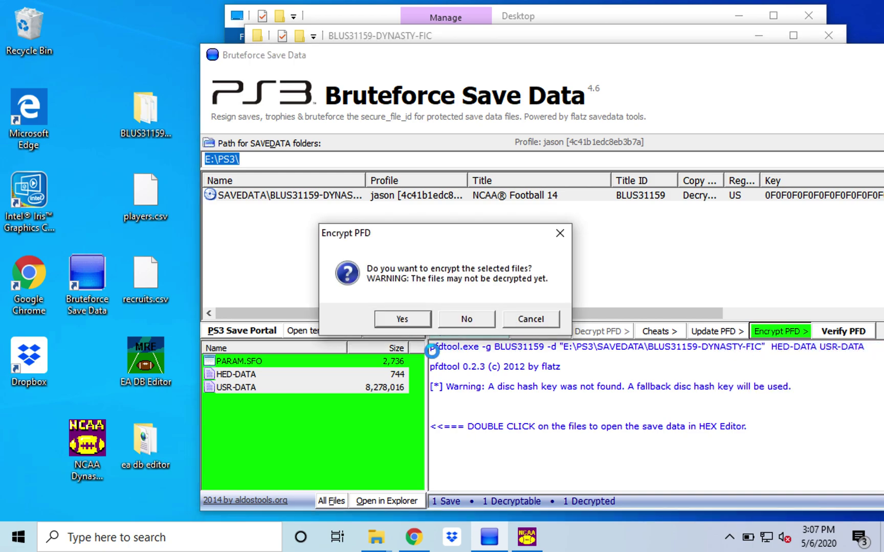
click(398, 323)
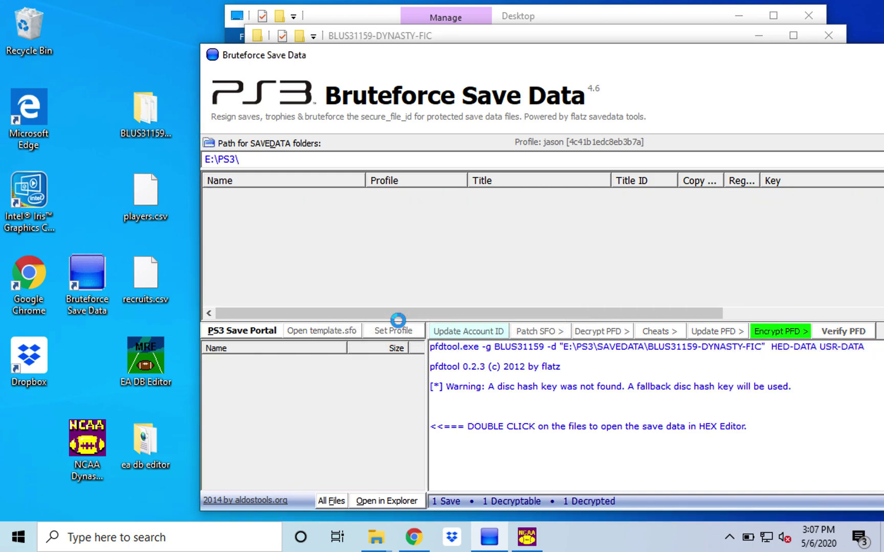